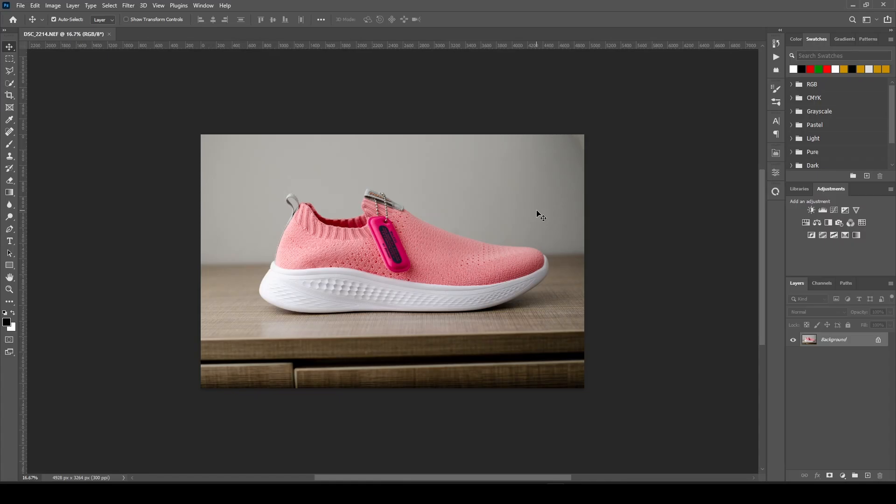
- Select the shoe automatically using Select Subject with the Quick Selection Tool
left_click(10, 84)
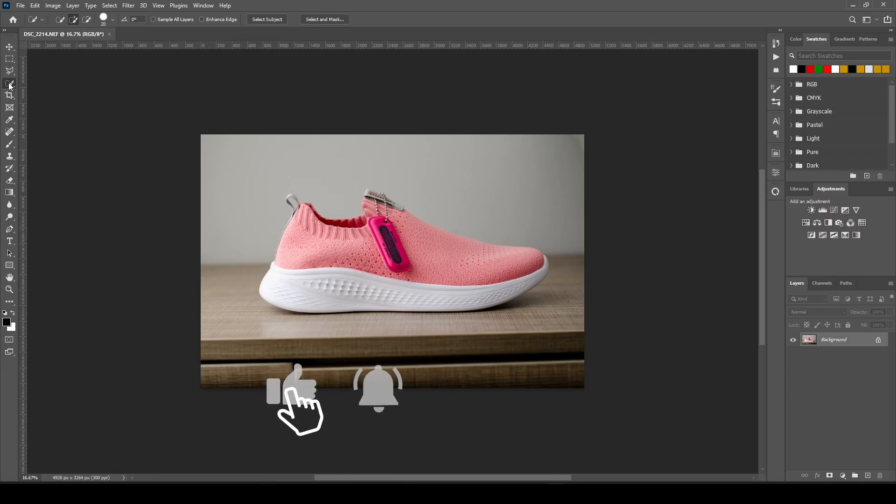
left_click(10, 84)
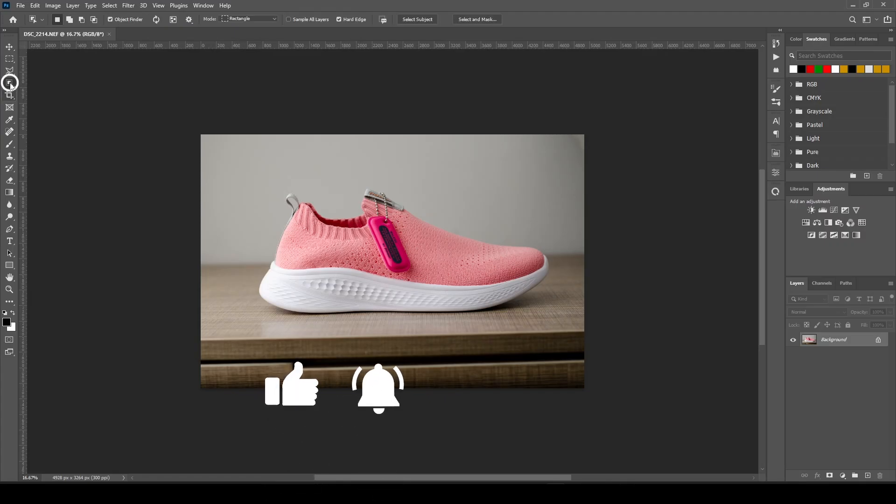
right_click(10, 83)
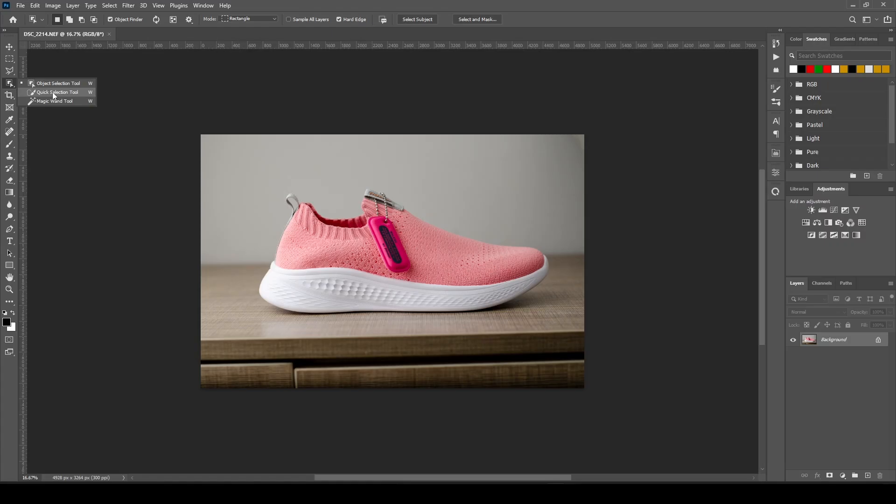
left_click(54, 93)
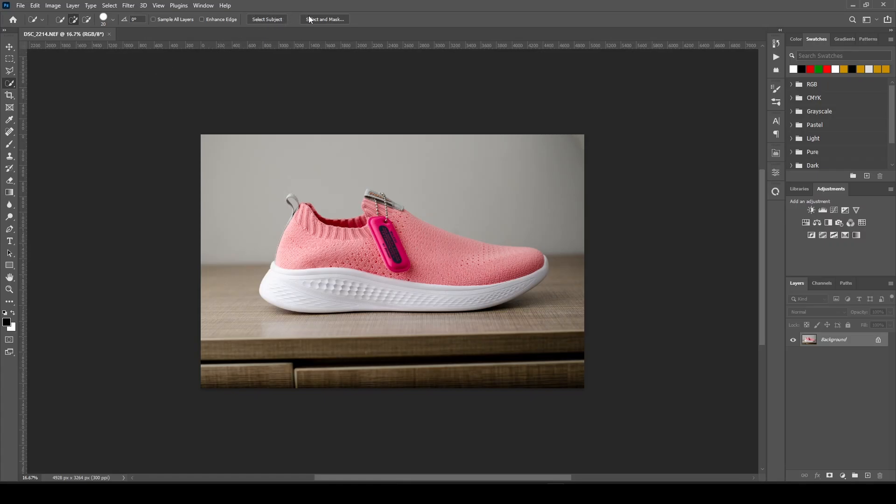
left_click(264, 22)
- Activate the Polygonal Lasso Tool for refining the selection around the shoe's heel pull loop
key("z")
left_click_drag(352, 247, 423, 303)
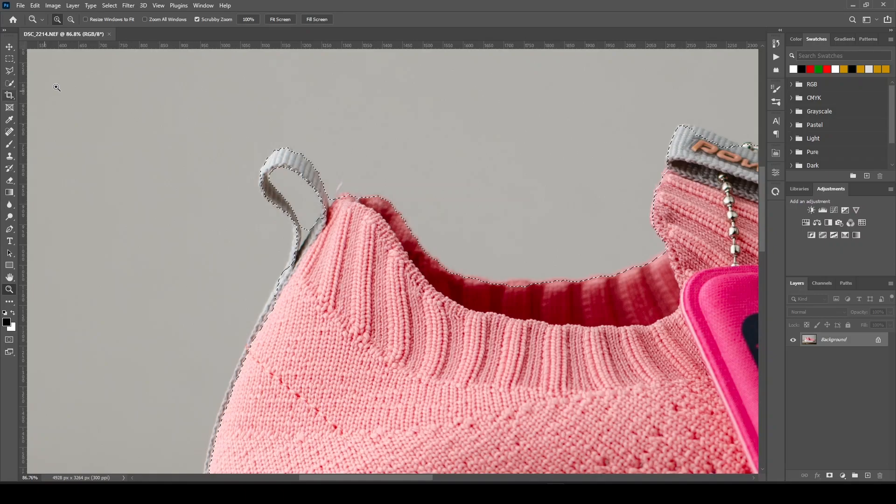
left_click(10, 71)
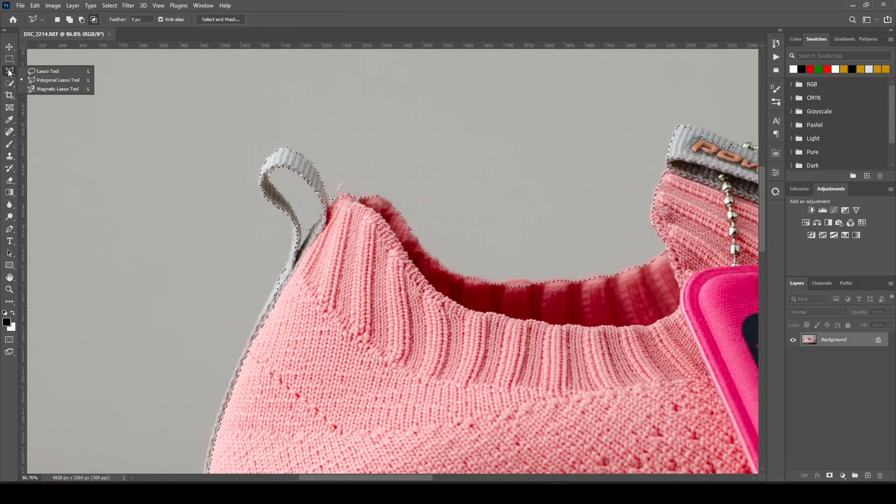
left_click(47, 80)
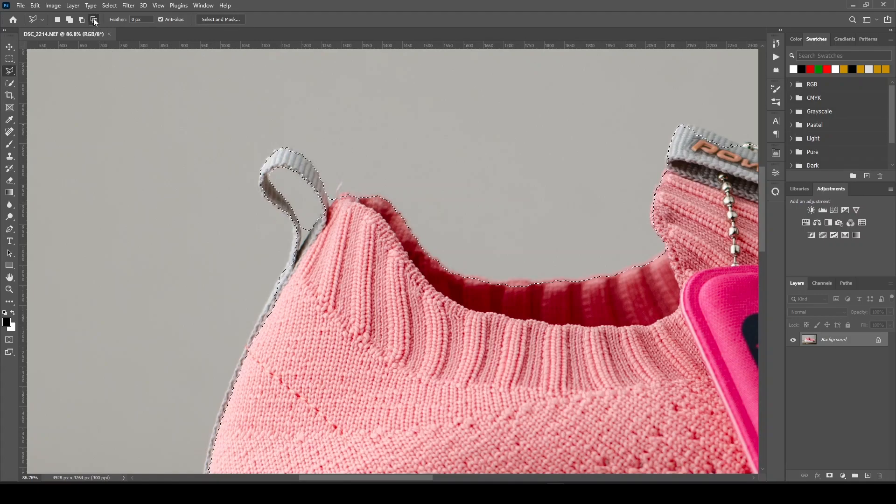
- Try intersecting the selection with a polygonal outline around the base of the heel pull loop
left_click(311, 228)
left_click(334, 276)
left_click(285, 278)
left_click(254, 252)
left_click(289, 224)
left_click(311, 229)
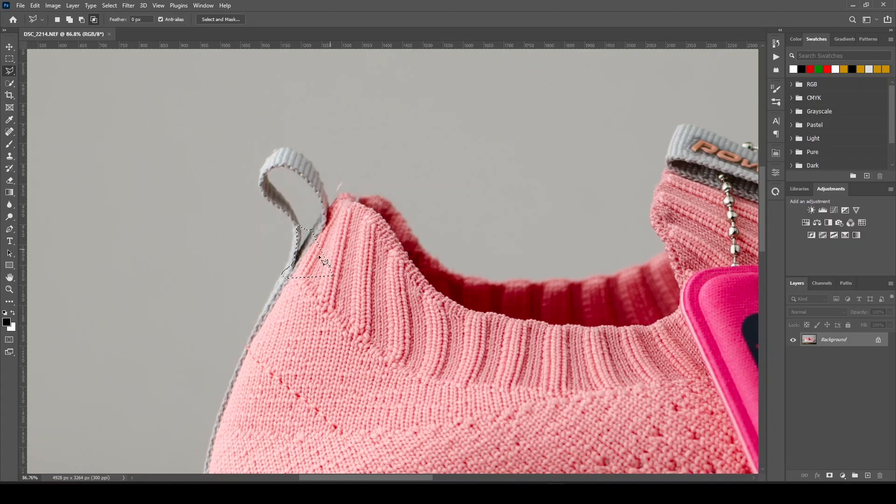
key("ctrl+z")
- Subtract a small polygonal area at the heel edge just below the pull loop from the selection
left_click(82, 19)
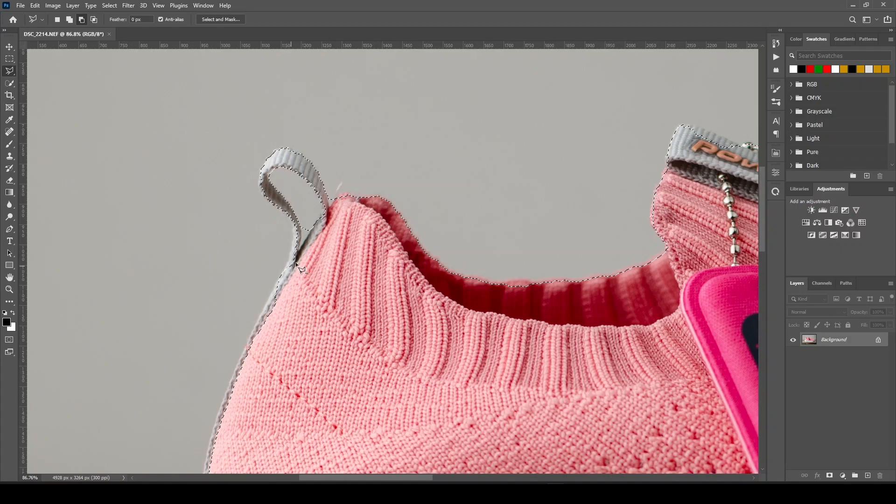
left_click(302, 287)
left_click(294, 308)
left_click(262, 304)
left_click(266, 270)
left_click(290, 268)
- Add the removed heel area below the pull loop back to the selection with a polygonal outline
left_click(69, 20)
left_click(289, 256)
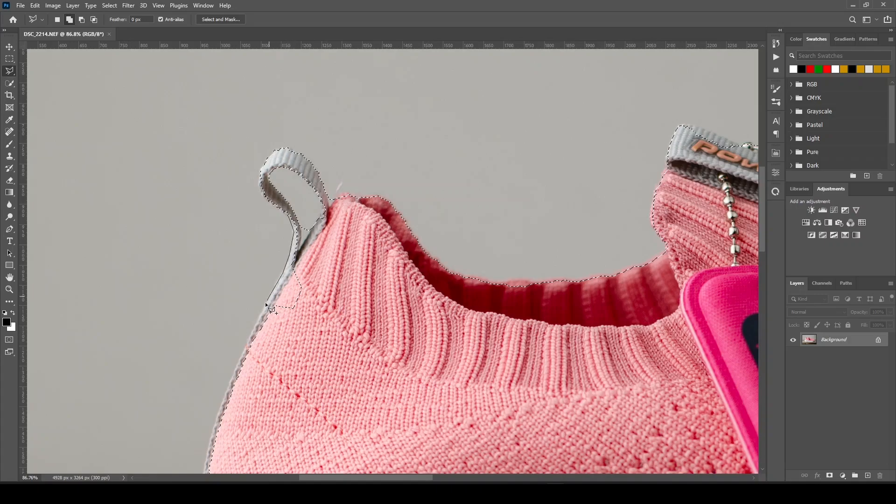
left_click(252, 331)
left_click(267, 347)
key("Escape")
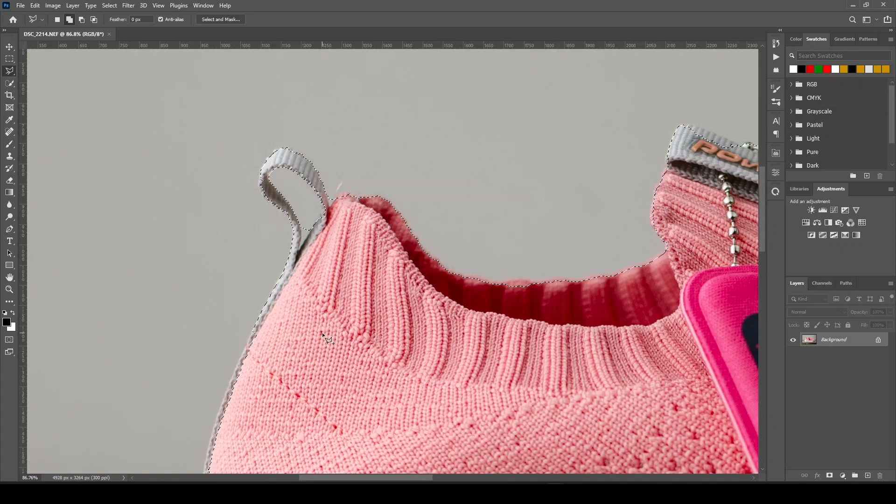
- Add the outer edge of the heel pull loop to the selection with a polygonal outline
left_click_drag(325, 305, 329, 234)
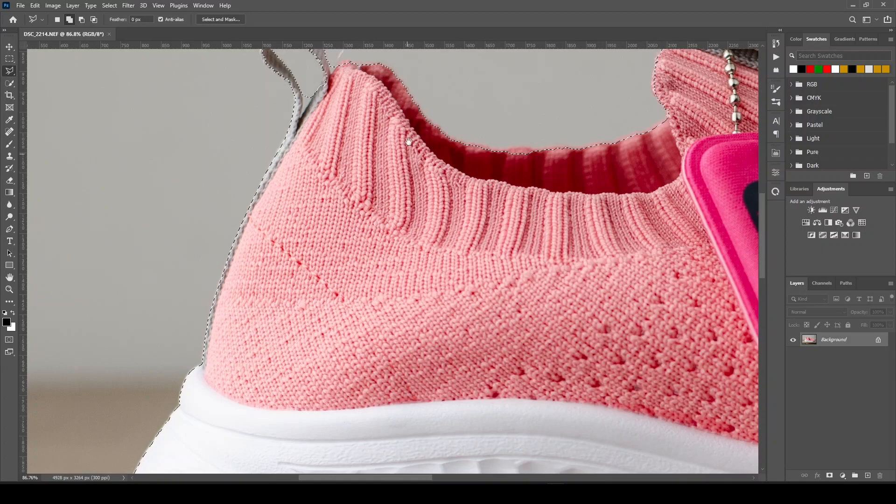
left_click_drag(398, 170, 384, 233)
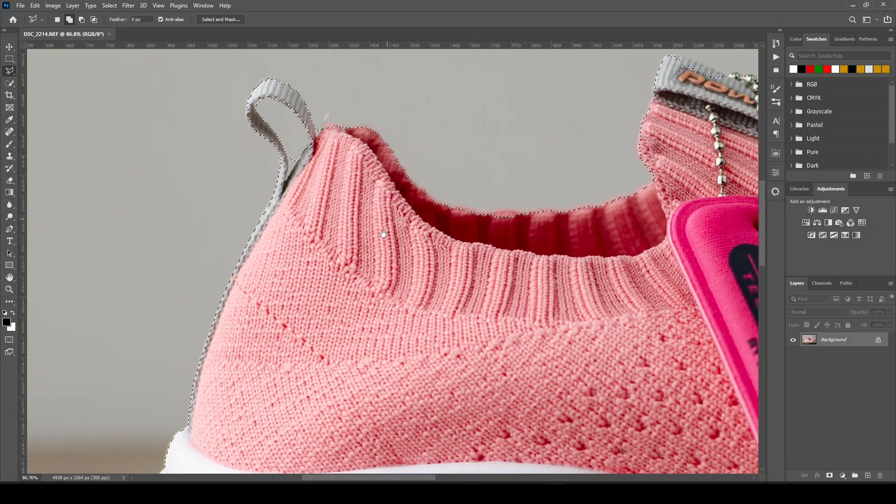
left_click_drag(383, 233, 372, 290)
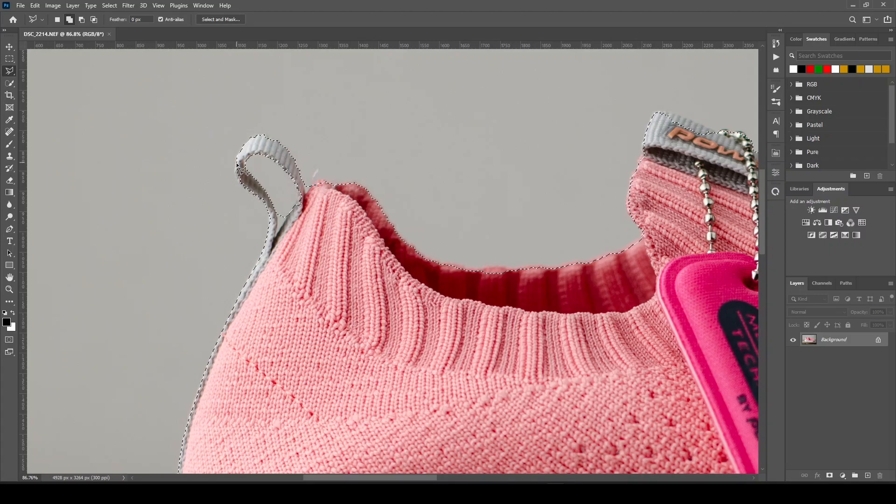
left_click(269, 206)
left_click(263, 192)
left_click(247, 177)
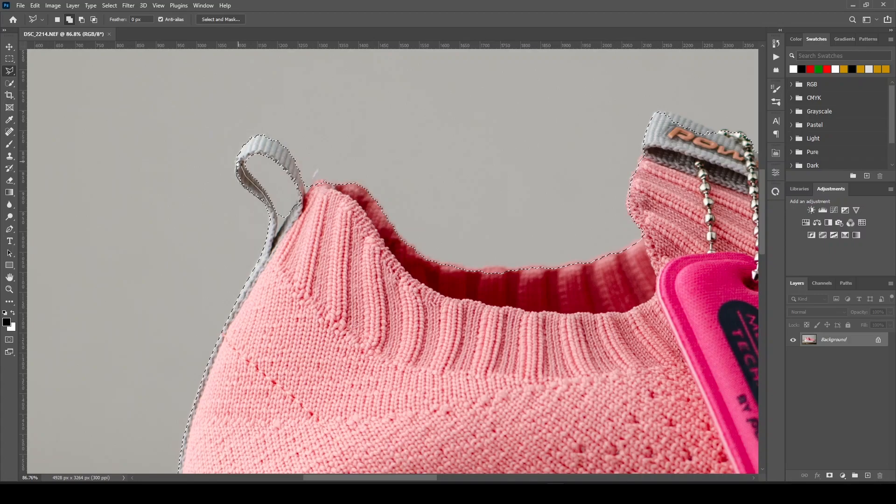
left_click(239, 161)
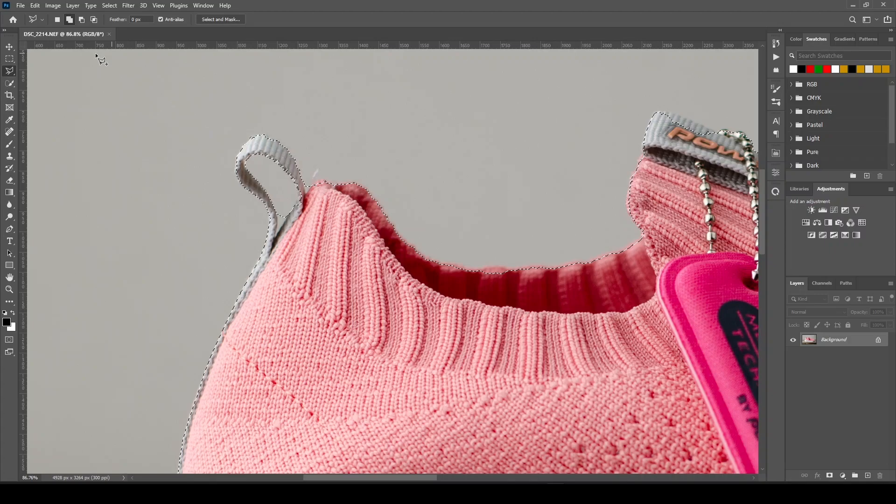
- Try refining the selection along the inner edge of the heel pull loop with polygonal outlines
key("alt")
left_click(274, 239)
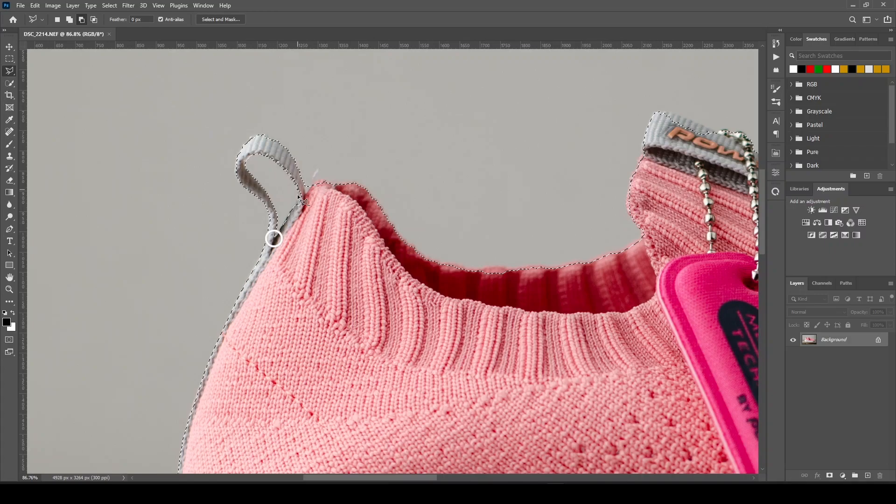
left_click(69, 20)
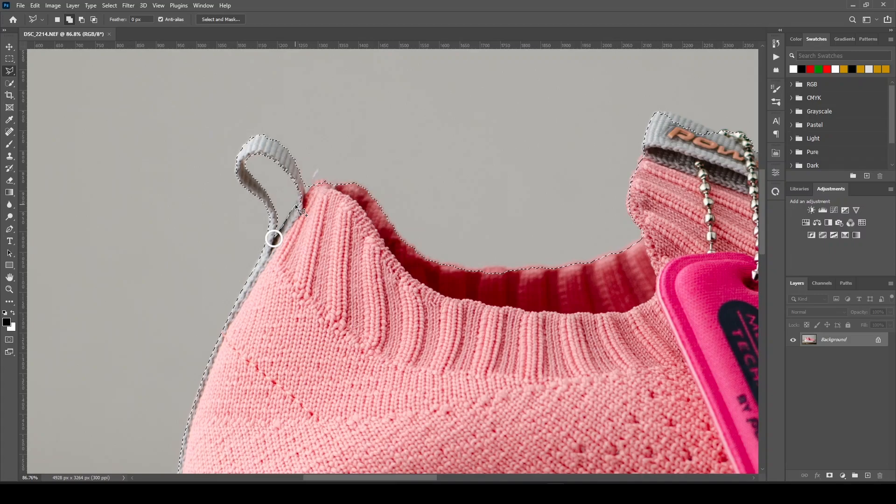
left_click(299, 193)
left_click(290, 172)
left_click(309, 200)
left_click(297, 215)
left_click(265, 150)
key("Escape")
- Add the missed strip along the far rim of the shoe's collar to the selection with a polygonal outline
left_click(81, 18)
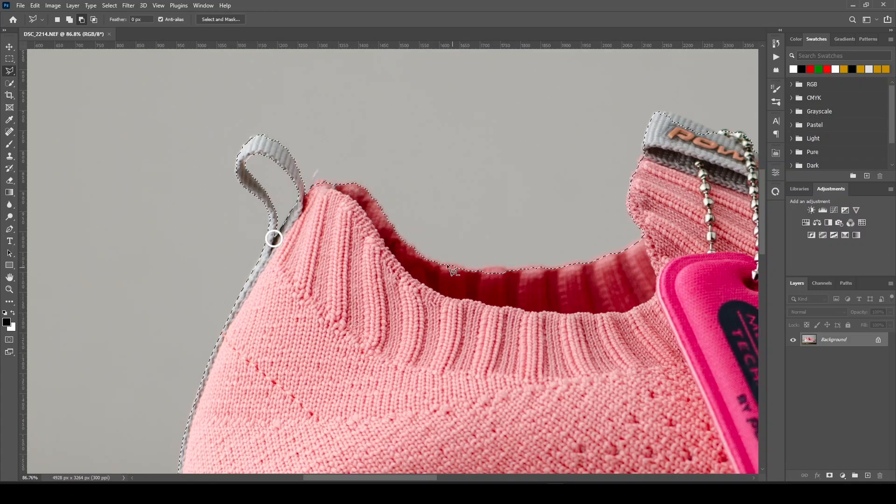
left_click(69, 19)
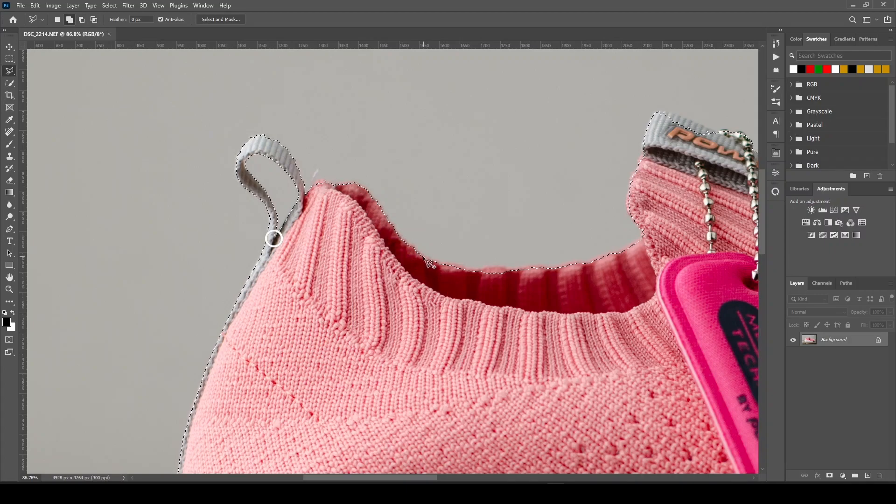
left_click(442, 264)
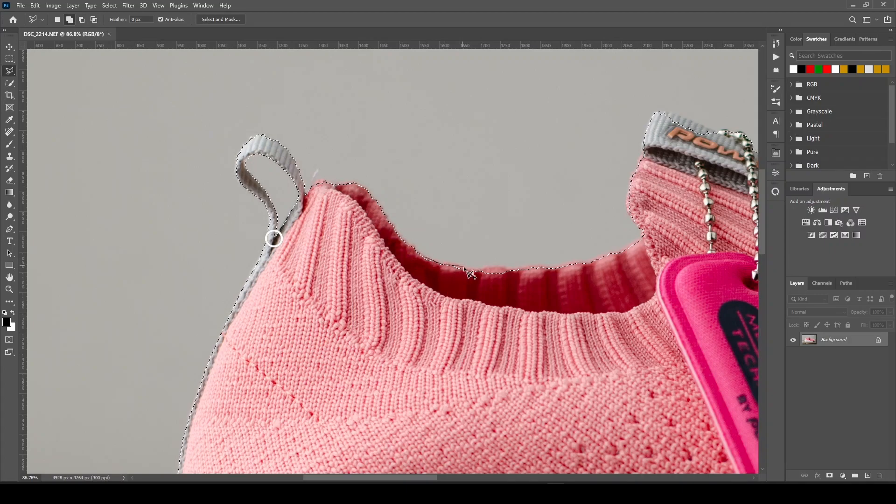
left_click(494, 270)
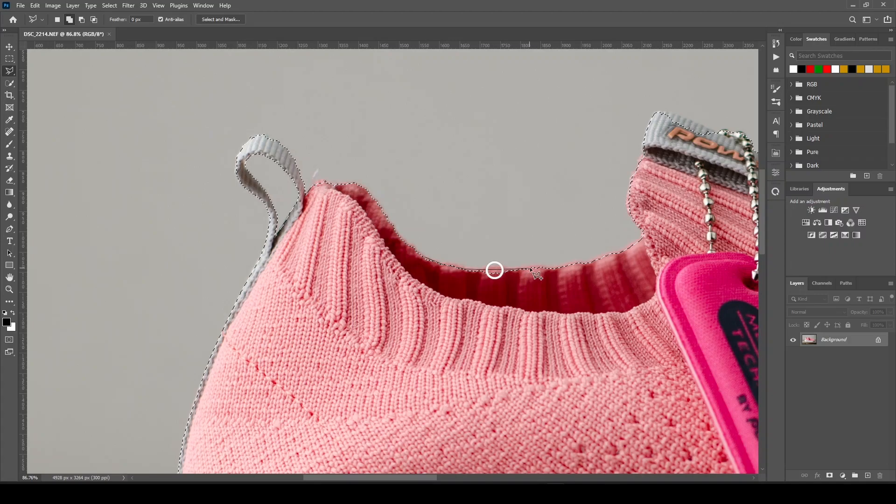
left_click(544, 268)
left_click(547, 282)
left_click(510, 294)
left_click(452, 292)
left_click(416, 260)
double_click(415, 260)
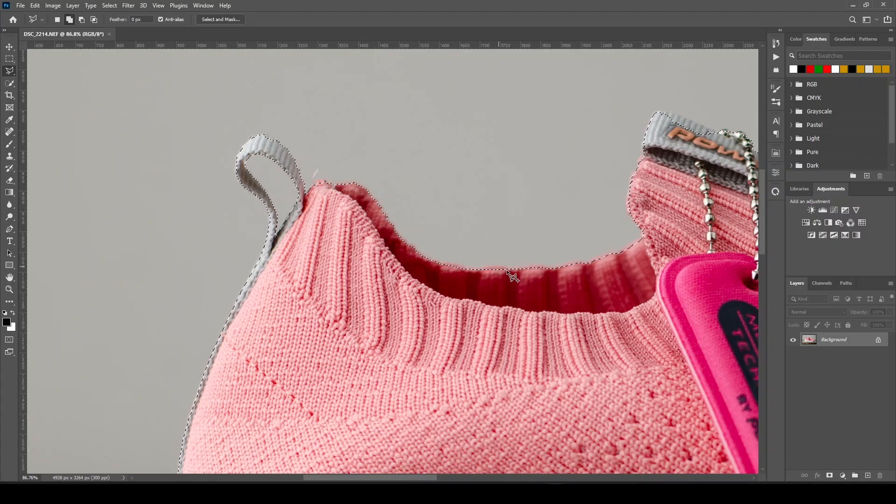
- Add the missed areas along the tongue's edge and the upper edge of its grey strap to the selection
left_click(630, 190)
double_click(642, 222)
left_click_drag(669, 229, 385, 236)
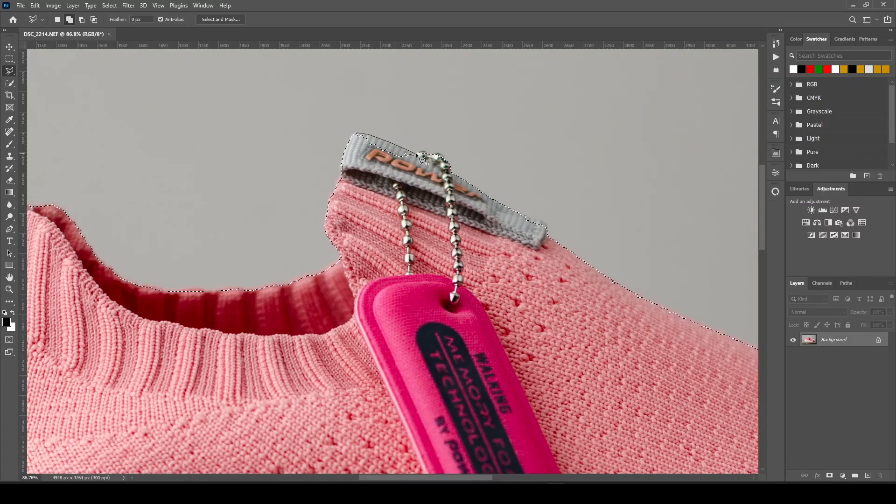
double_click(375, 179)
- Add the missed slivers along the white sole's edge at the toe and forefoot to the selection
left_click_drag(560, 273, 415, 213)
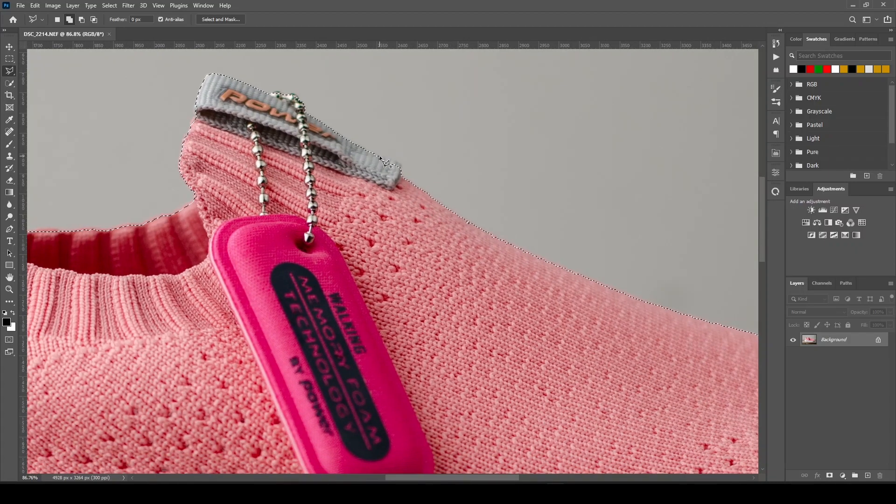
mouse_move(394, 162)
left_mouse_down()
mouse_move(401, 171)
mouse_move(372, 157)
left_mouse_up()
left_click_drag(553, 275, 298, 149)
left_click_drag(297, 149, 264, 123)
mouse_move(584, 253)
left_mouse_down()
mouse_move(342, 206)
mouse_move(376, 145)
left_mouse_up()
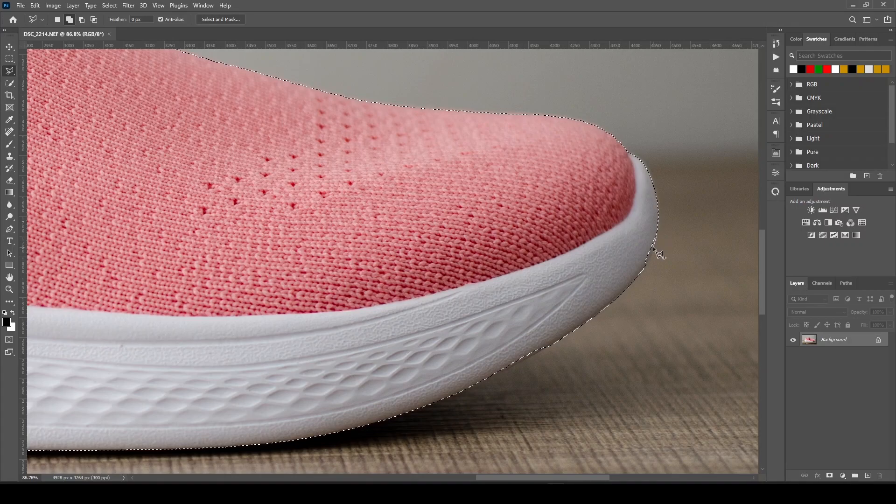
left_click(643, 268)
left_click(633, 259)
left_click_drag(371, 349, 503, 278)
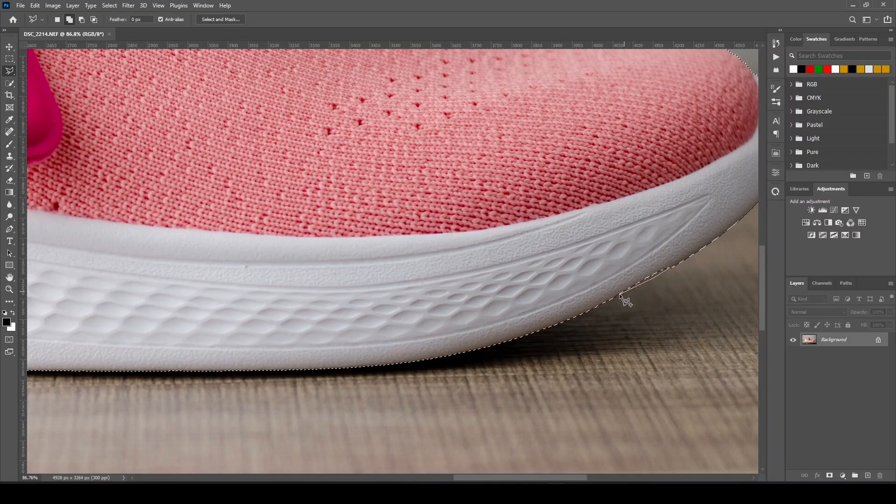
double_click(669, 260)
- Feather the finished shoe selection by 2 pixels and copy the shoe to a new layer
left_click_drag(208, 344, 443, 284)
left_click_drag(194, 280, 490, 264)
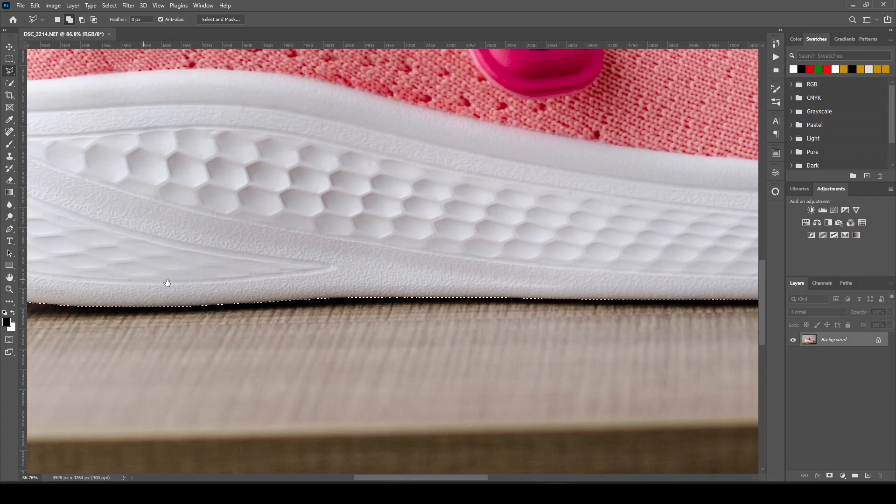
left_click_drag(168, 283, 380, 272)
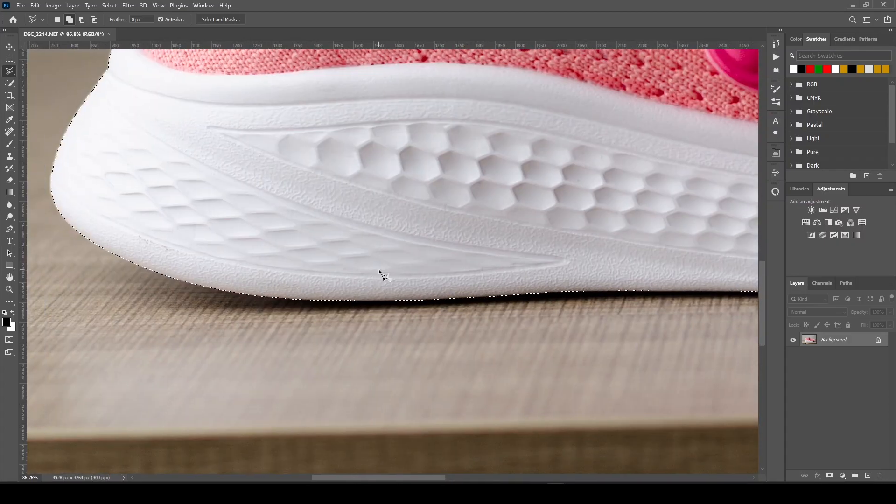
key("ctrl+minus")
key("ctrl+minus")
key("ctrl+minus")
key("ctrl+minus")
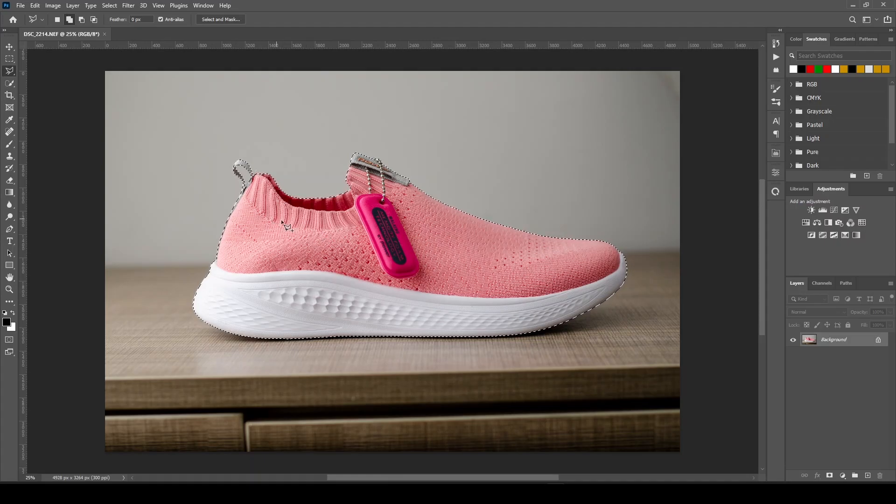
right_click(302, 220)
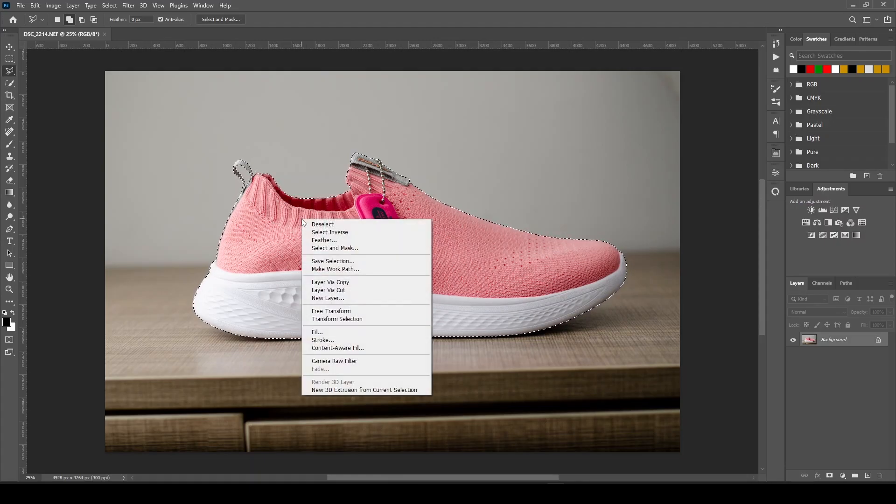
left_click(319, 240)
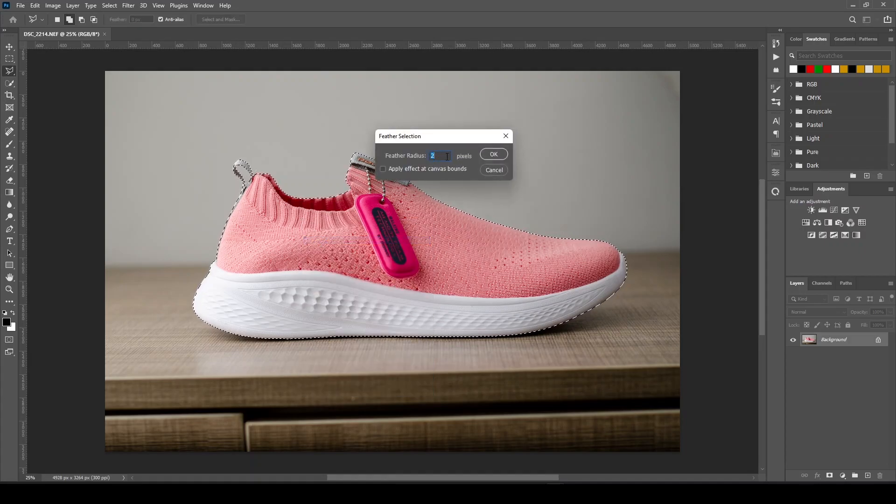
left_click(493, 153)
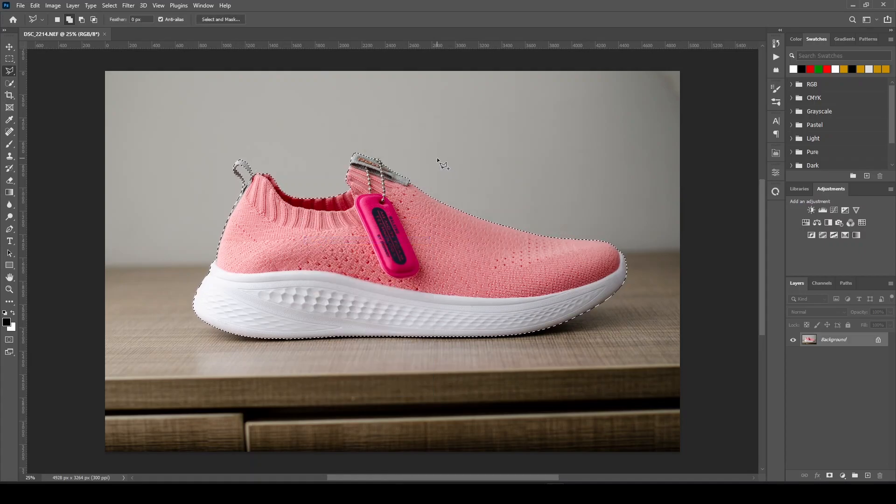
key("ctrl+minus")
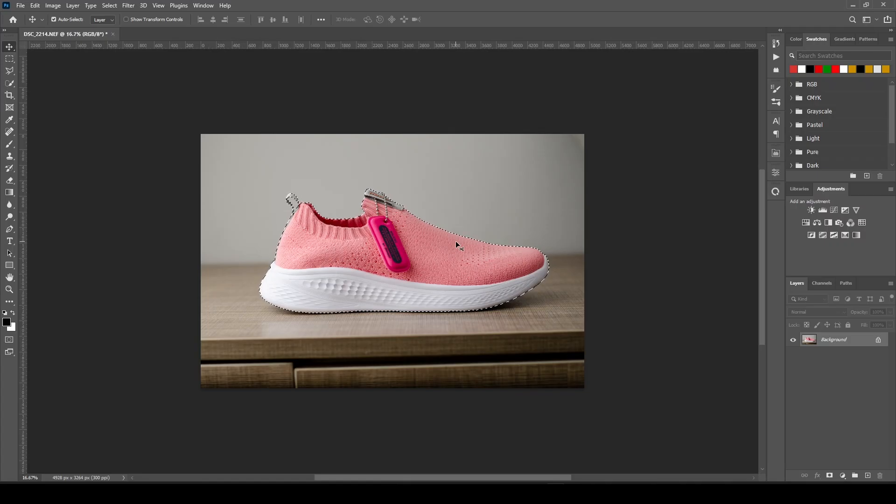
key("ctrl+j")
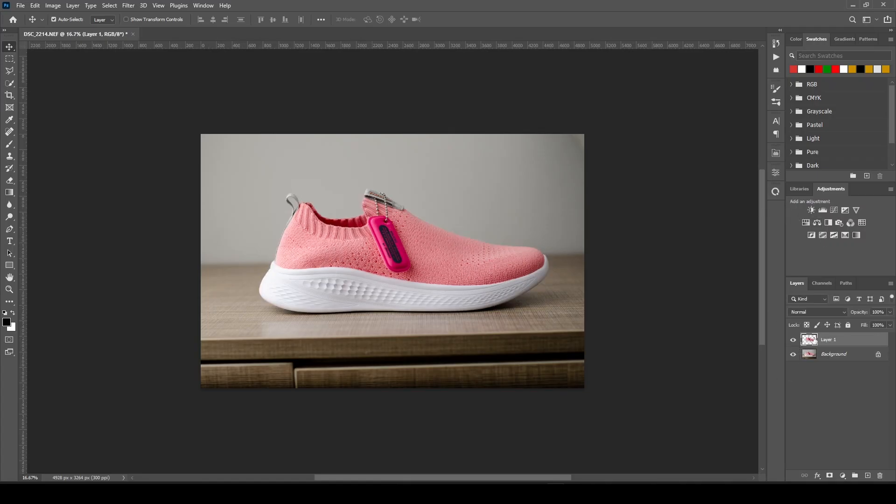
- Add a deep red Solid Color fill layer between the Background and the cut-out shoe layer
left_click(835, 355)
left_click(843, 475)
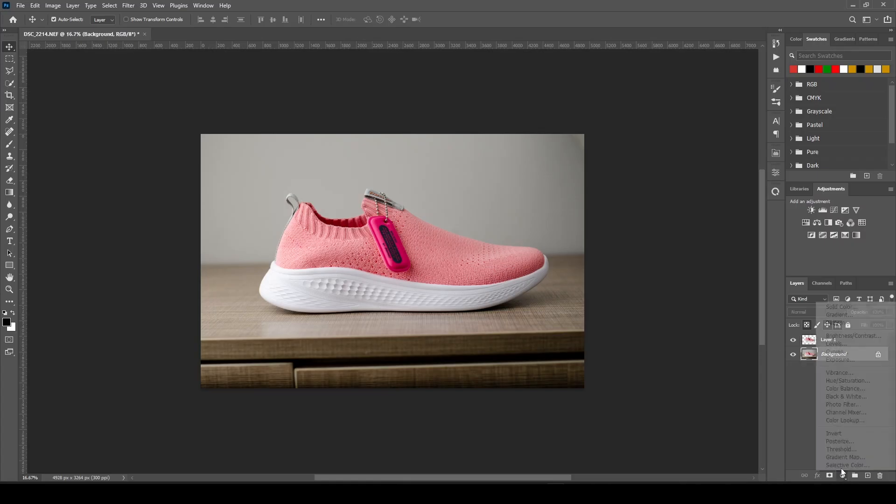
left_click(836, 309)
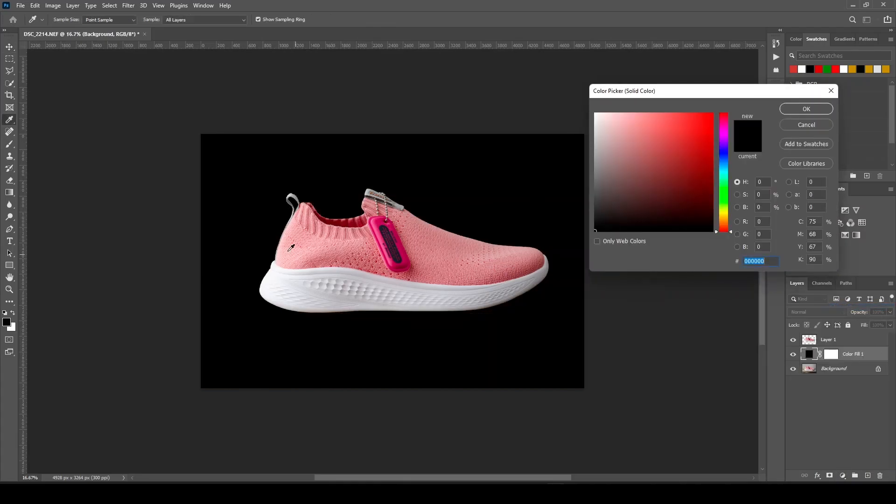
left_click(442, 255)
left_click(704, 161)
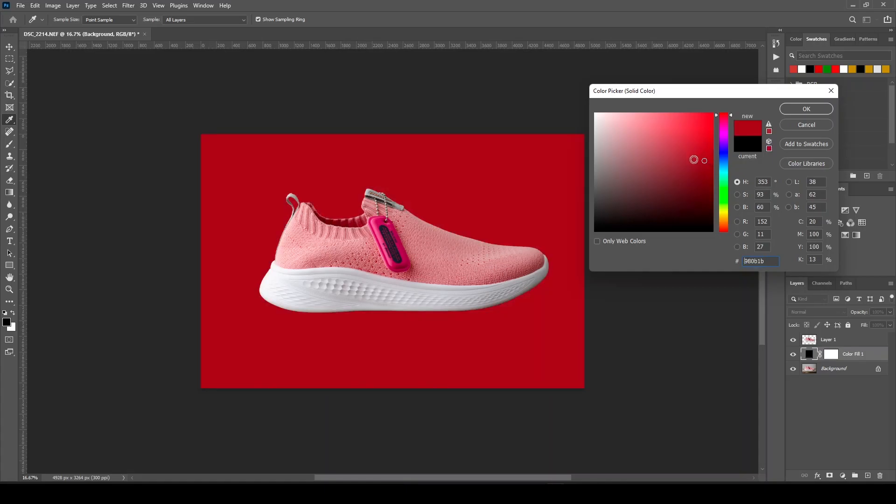
left_click(799, 111)
- Move the cut-out shoe up into the upper part of the canvas and duplicate its layer
key("v")
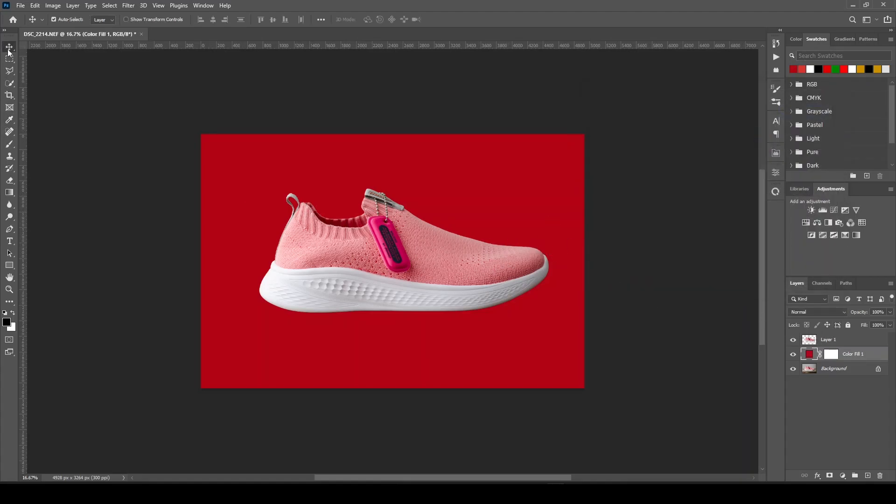
left_click_drag(372, 264, 366, 229)
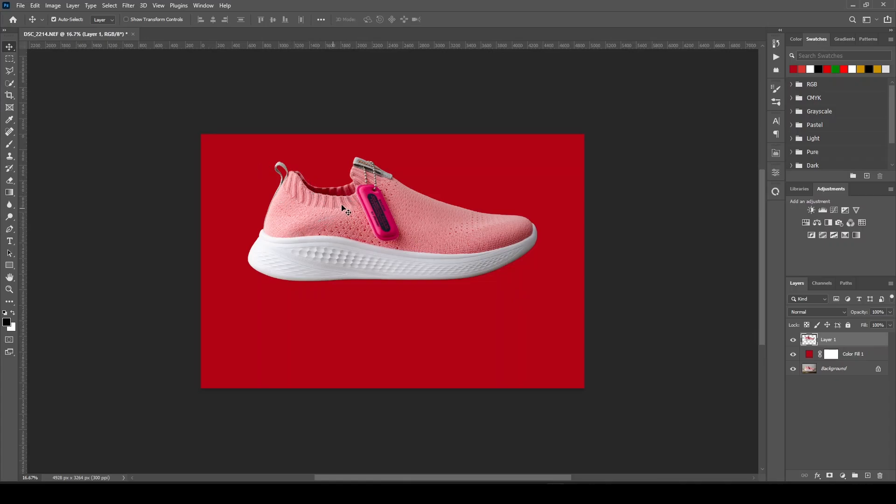
key("ctrl+j")
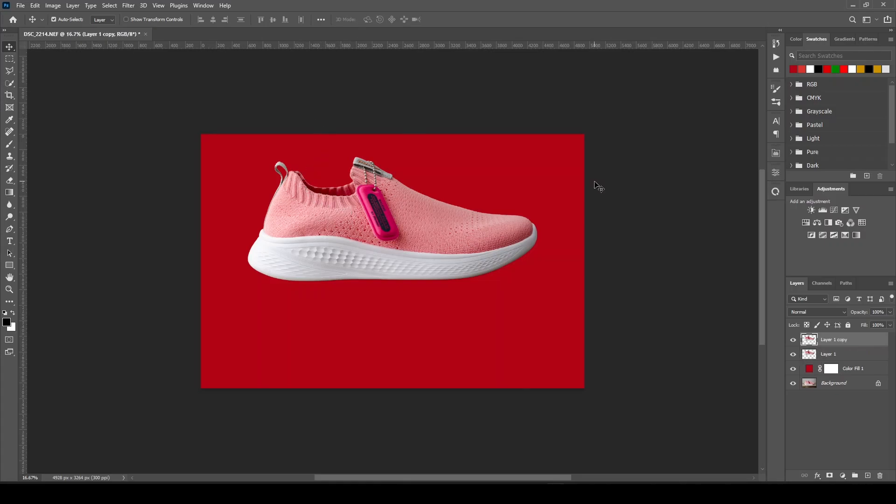
left_click_drag(388, 228, 444, 227)
key("ctrl+z")
- Flip the shoe copy vertically with a height of -100% and place it just below the original shoe's sole as a reflection
key("ctrl+t")
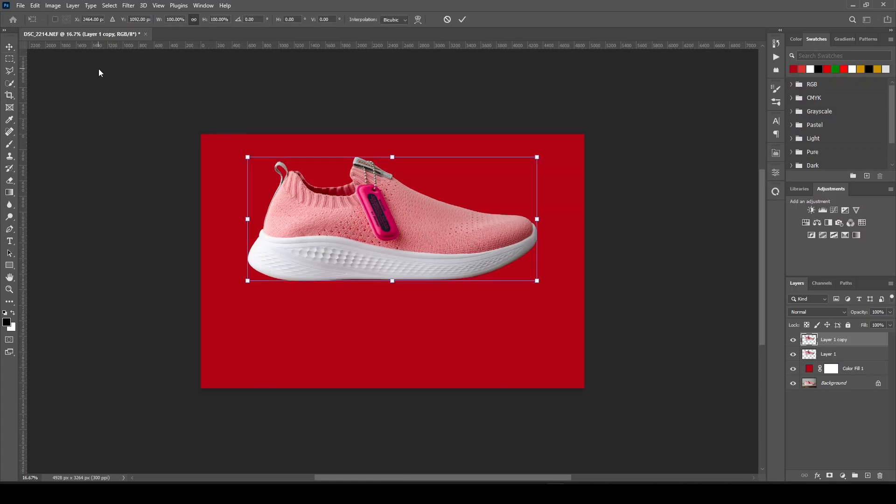
left_click(210, 20)
left_click(211, 19)
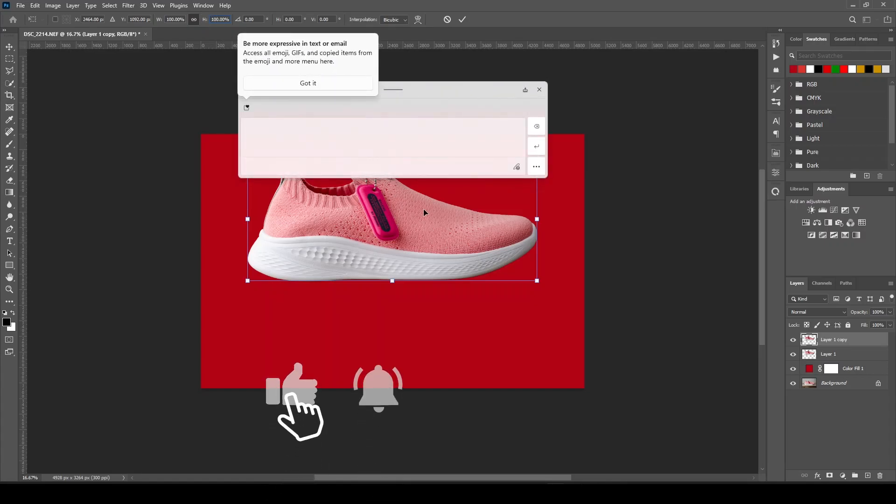
type("-")
key("Return")
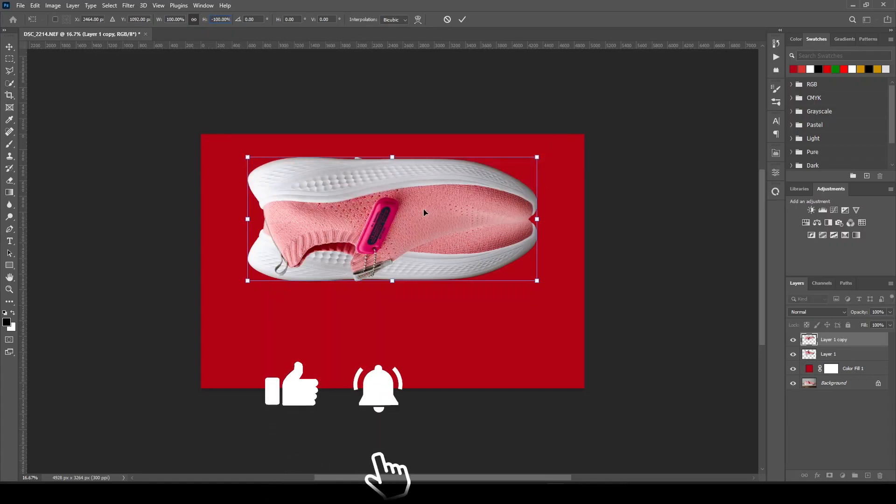
left_click(462, 20)
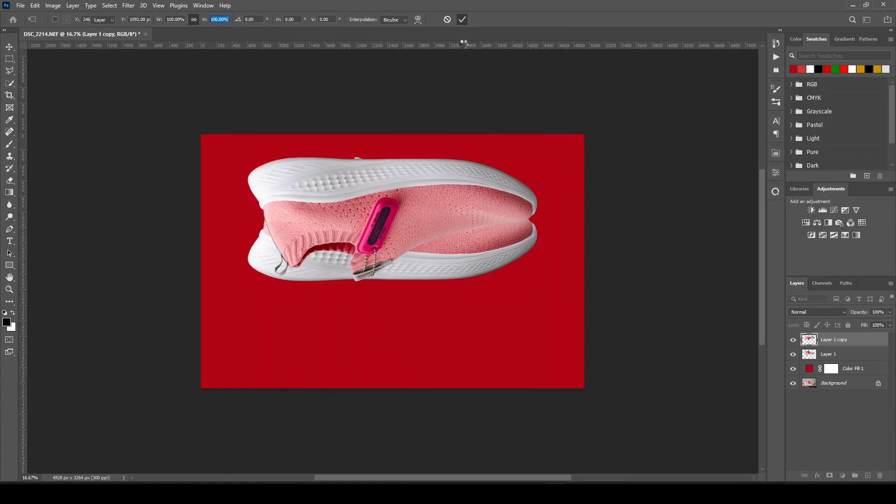
left_click_drag(396, 214, 398, 324)
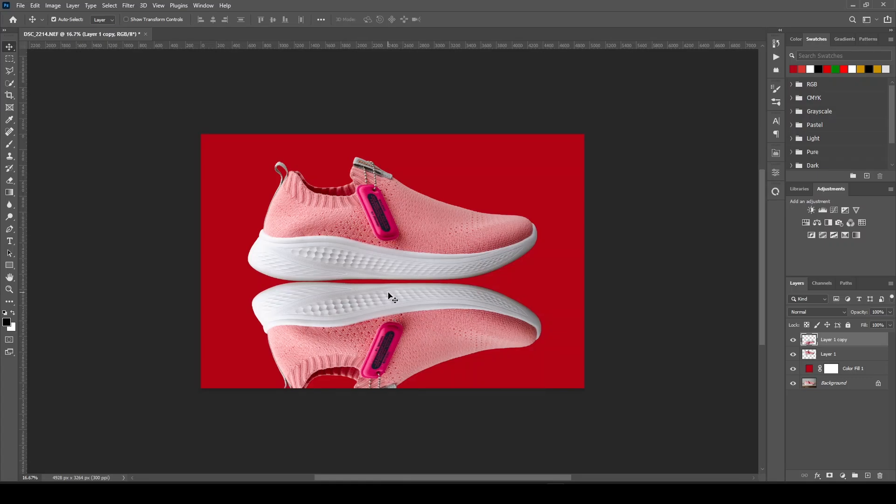
key("shift+Up")
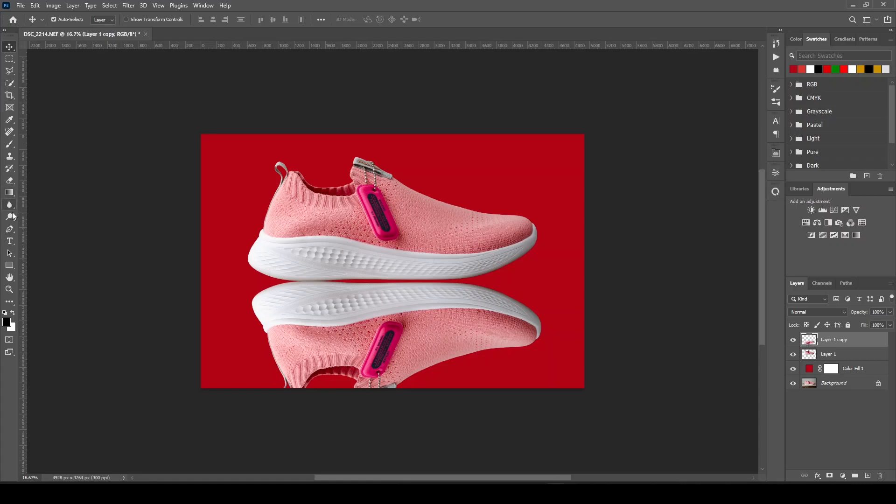
- Set up a soft Eraser with 0% hardness, 1400 px size and 30% flow, and undo a test stroke on the flipped shoe
left_click(10, 181)
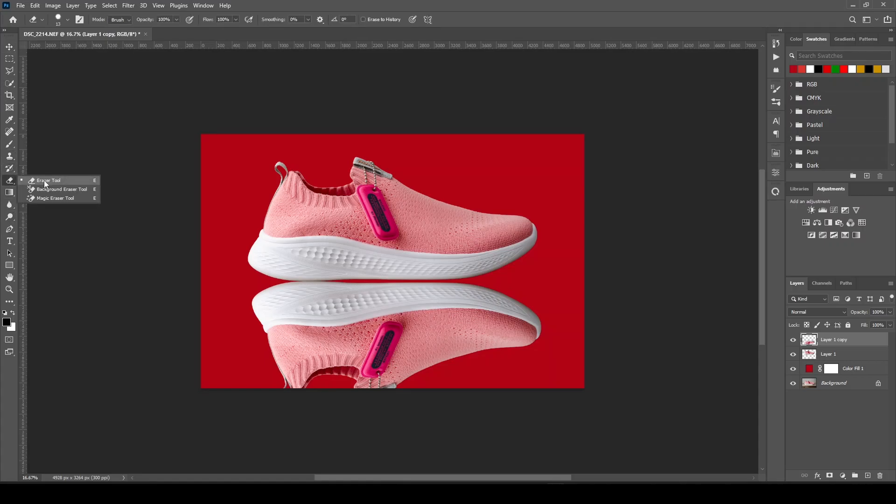
left_click(44, 180)
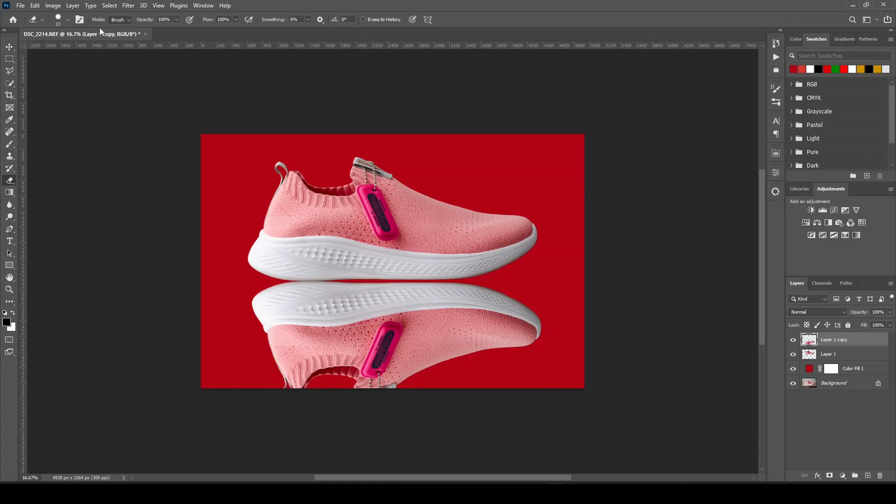
left_click(68, 21)
mouse_move(111, 70)
left_mouse_down()
mouse_move(53, 72)
mouse_move(71, 46)
left_mouse_up()
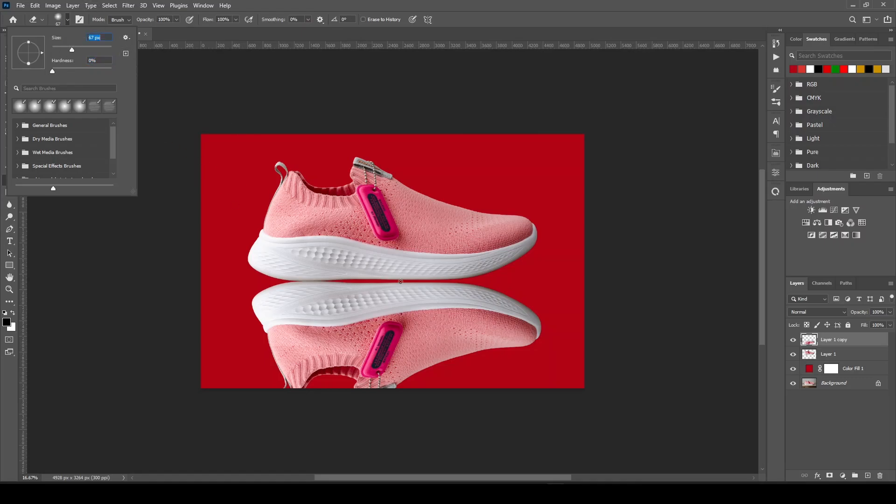
left_click(153, 149)
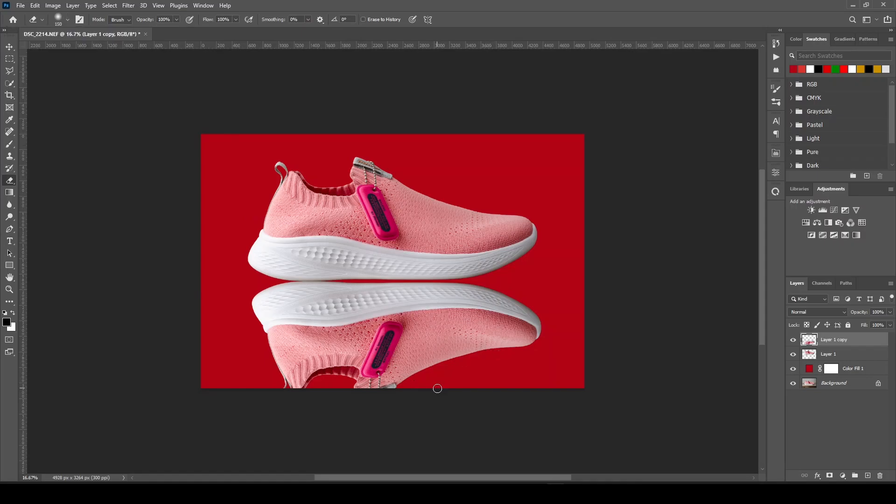
key("bracketright")
key("bracketright")
key("bracketright")
key("bracketright")
key("bracketright")
key("bracketright")
key("bracketright")
key("bracketright")
key("bracketright")
key("bracketright")
key("bracketright")
key("bracketright")
type("30")
mouse_move(449, 385)
left_mouse_down()
mouse_move(226, 393)
mouse_move(394, 394)
mouse_move(471, 372)
left_mouse_up()
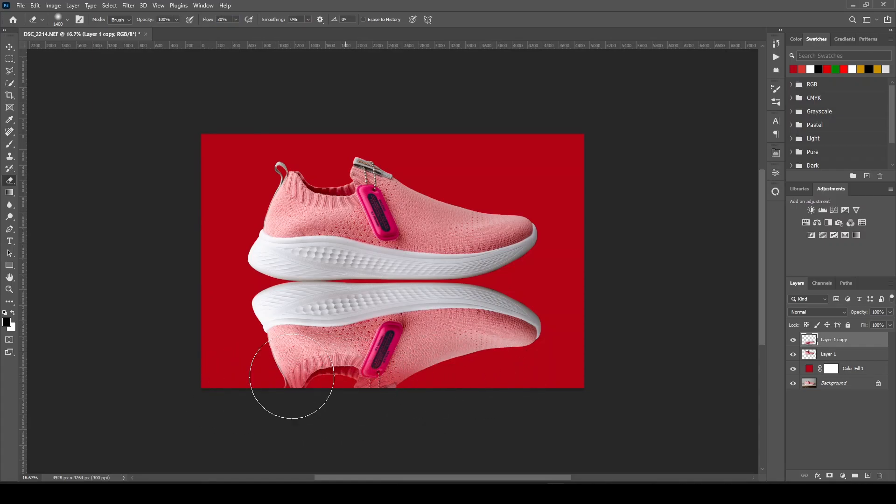
key("ctrl+z")
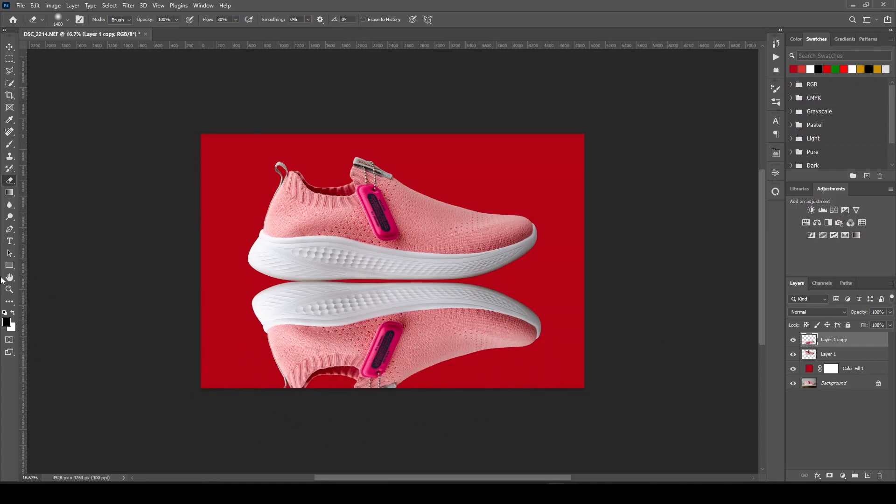
- Set the foreground colour to white (ffffff) and return to the Eraser
left_click(7, 323)
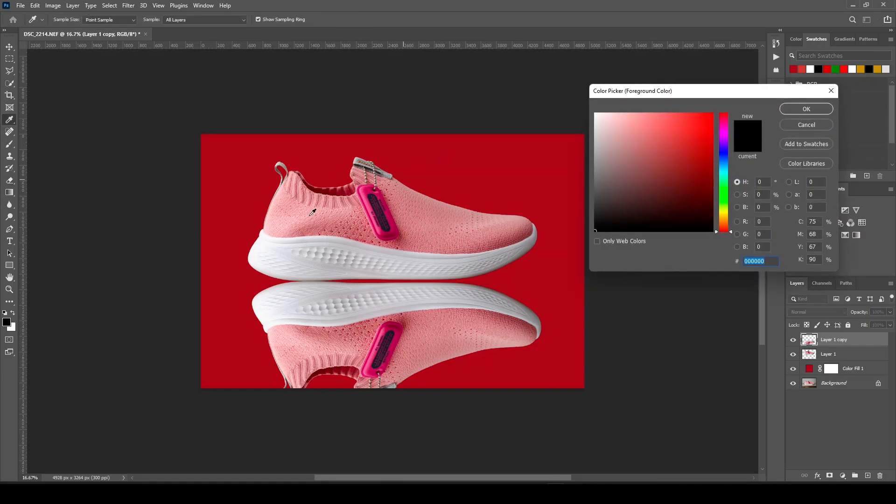
left_click(13, 328)
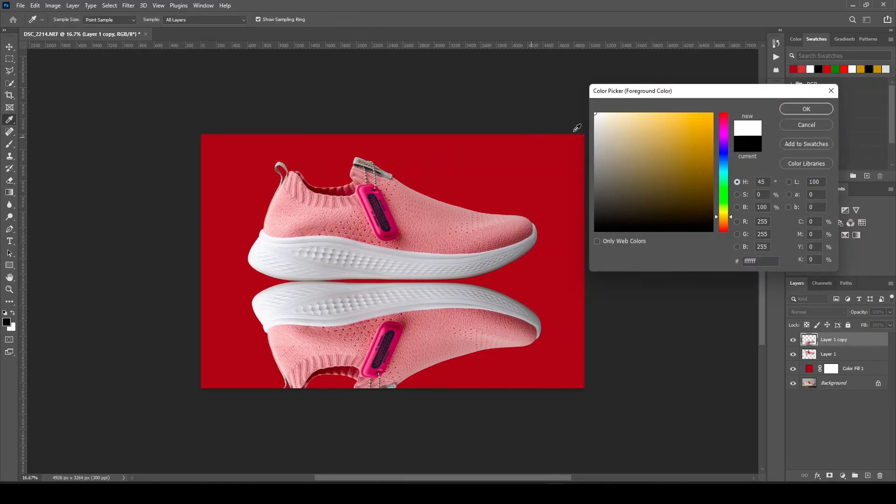
key("Return")
key("e")
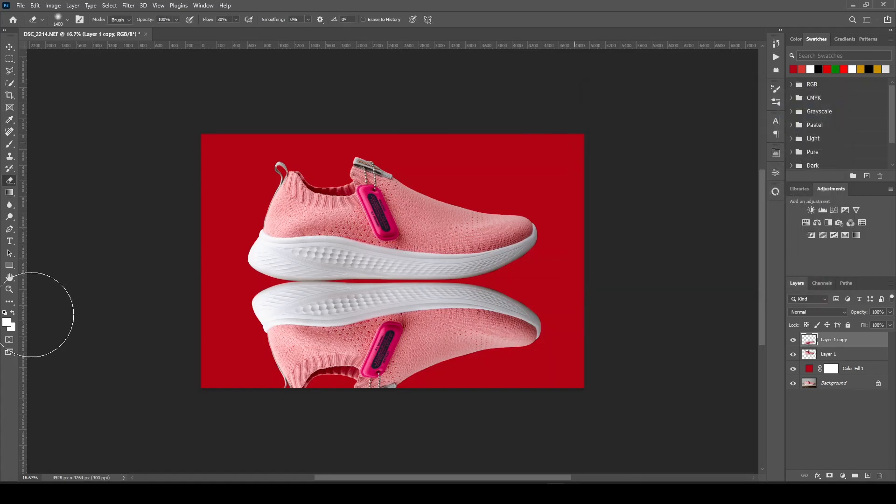
- Erase the lower part of the flipped shoe with broad soft strokes so the reflection fades into the red background
mouse_move(434, 373)
left_mouse_down()
mouse_move(354, 377)
mouse_move(466, 361)
mouse_move(260, 397)
mouse_move(530, 346)
left_mouse_up()
left_click_drag(226, 373, 330, 360)
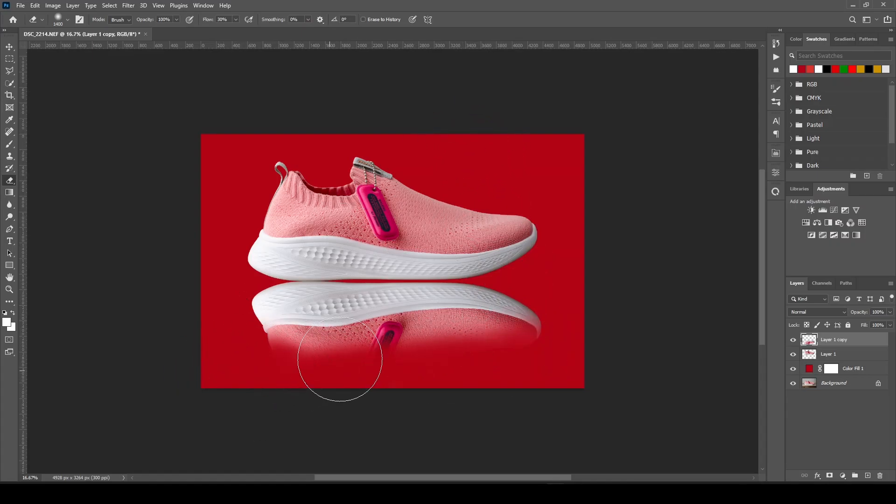
mouse_move(255, 364)
left_mouse_down()
mouse_move(402, 351)
mouse_move(365, 355)
left_mouse_up()
- Lower the opacity of the reflection layer to 51%
left_click(890, 312)
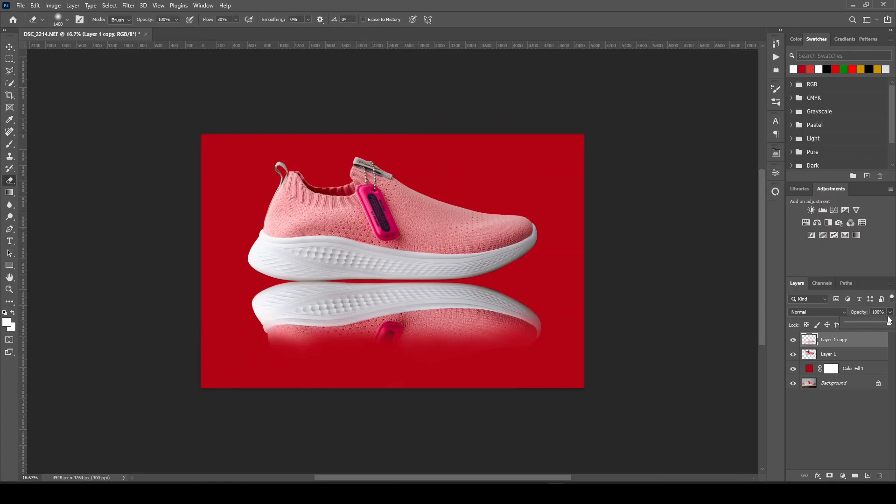
left_click_drag(863, 324, 870, 330)
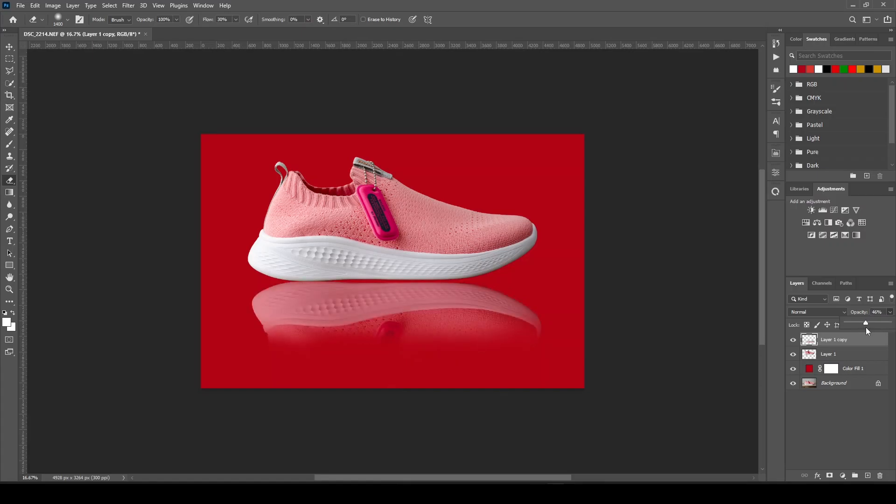
left_click_drag(869, 330, 870, 330)
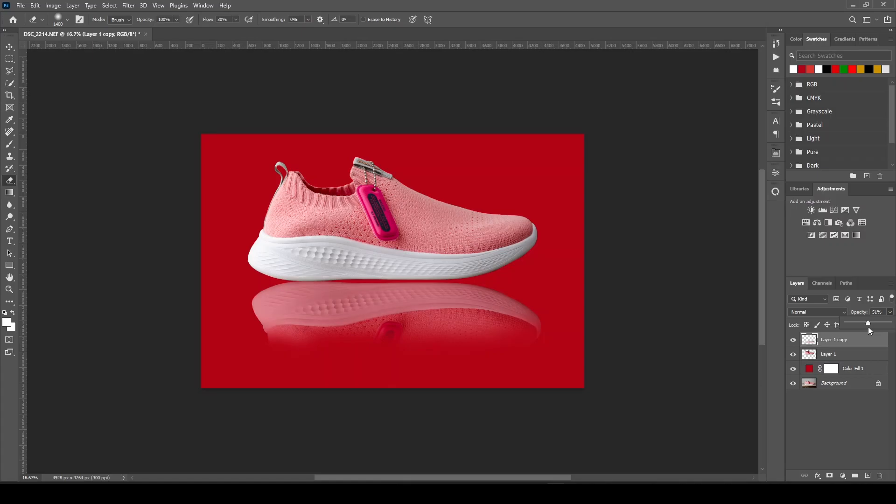